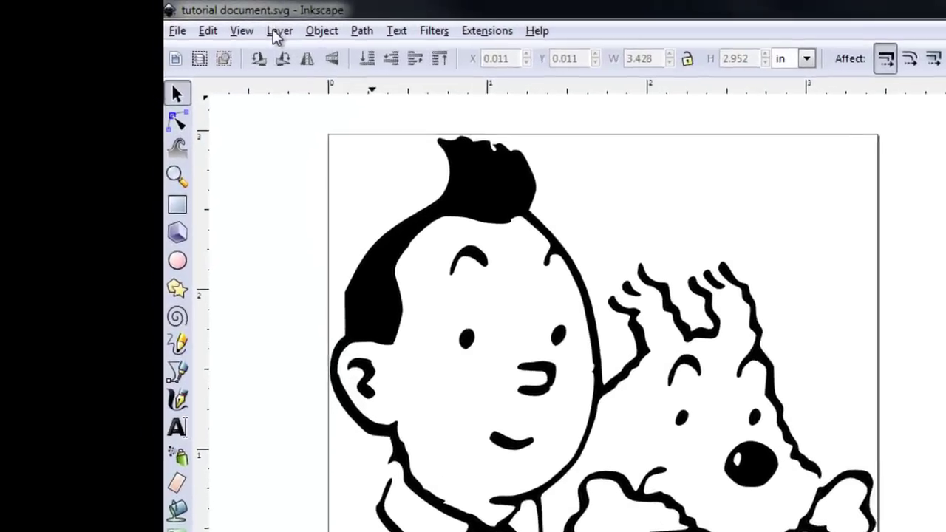
Set the display mode to Outline so the boy-and-dog drawing shows as thin paths.
click(207, 22)
mouse_move(258, 35)
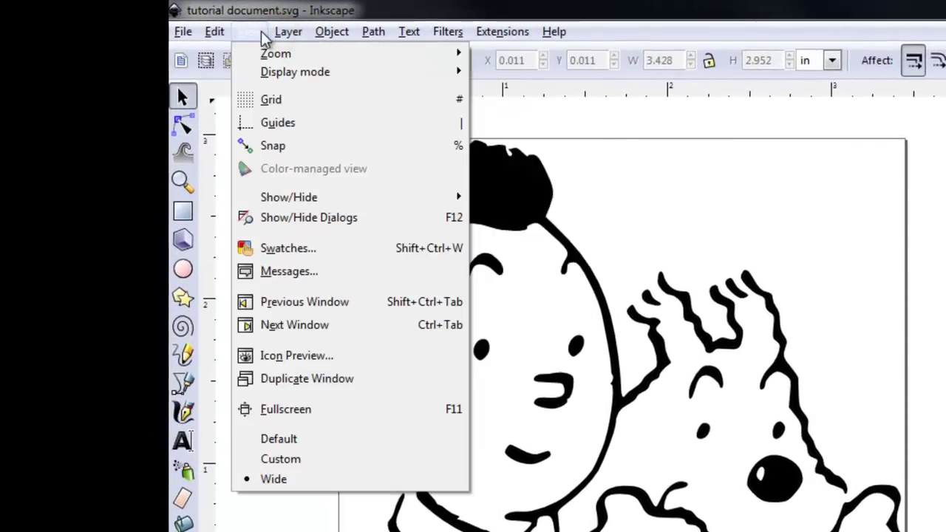
mouse_move(303, 77)
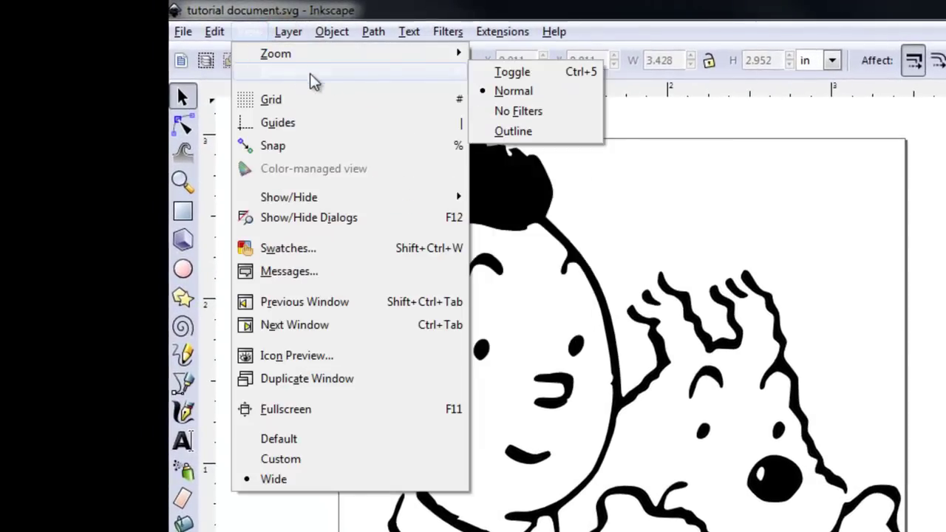
click(513, 138)
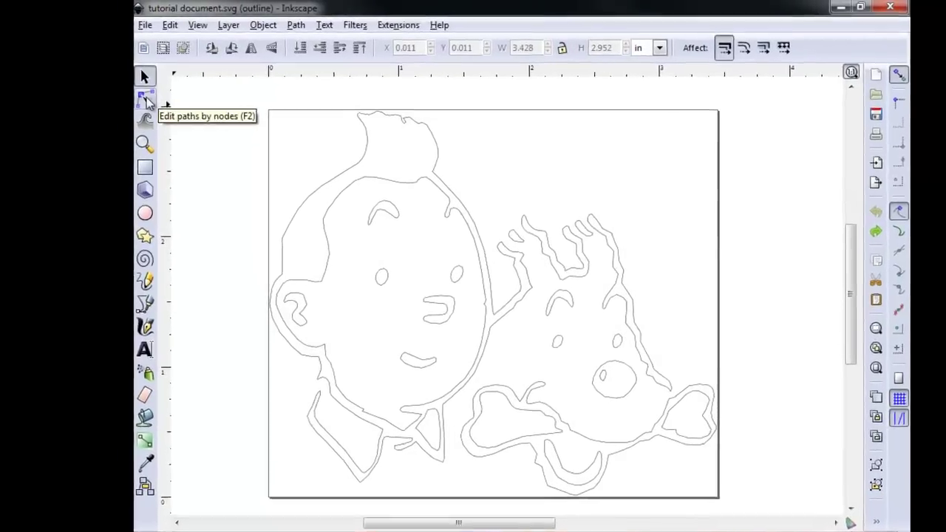
Select the Tintin and Snowy path with the Node tool and apply Path > Simplify.
click(132, 90)
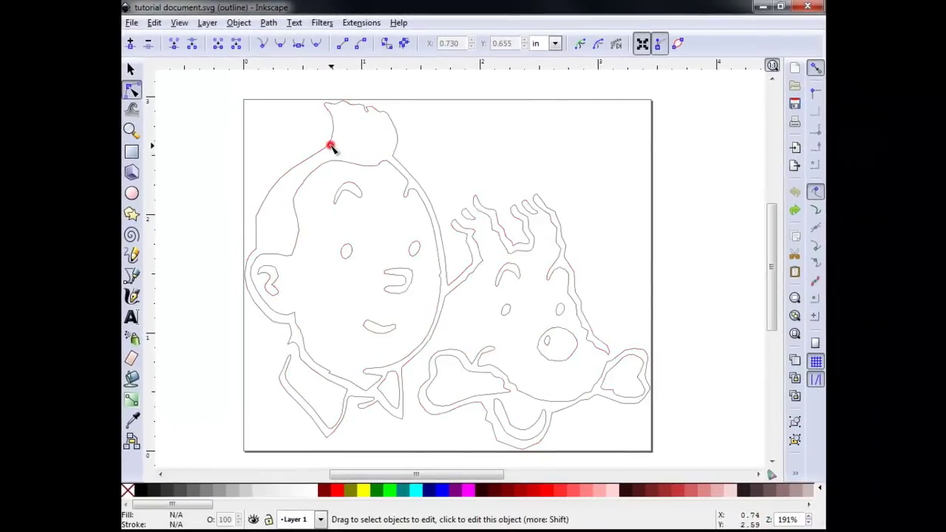
click(399, 186)
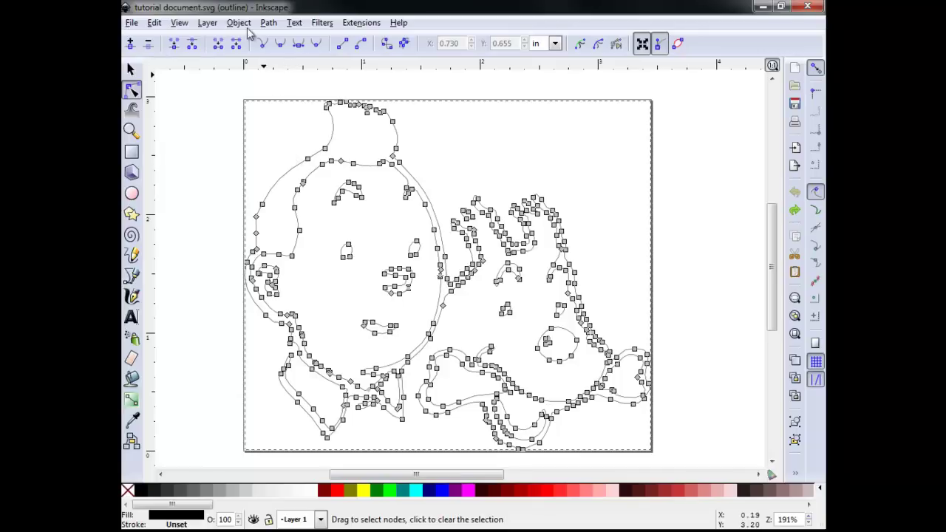
click(269, 23)
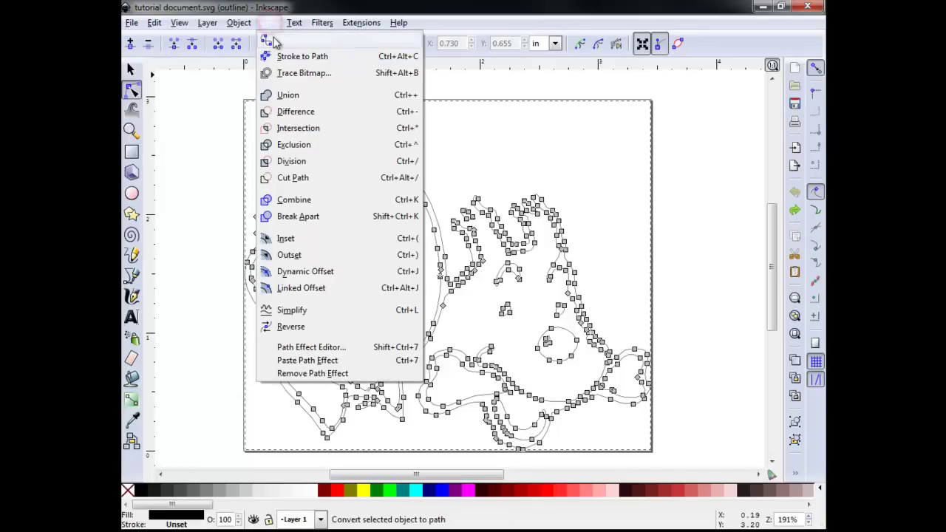
click(290, 311)
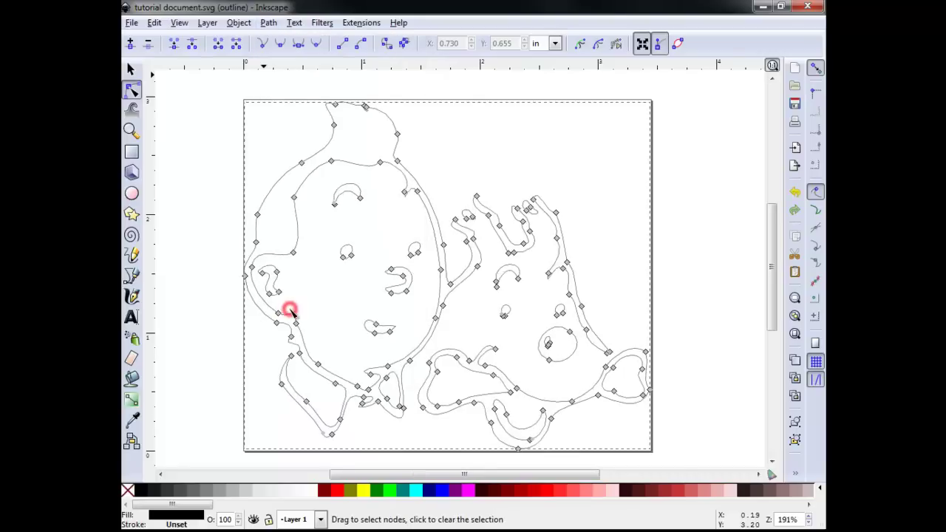
Switch to the Selector tool and Normal display mode, then reselect the 140-node simplified path.
click(133, 71)
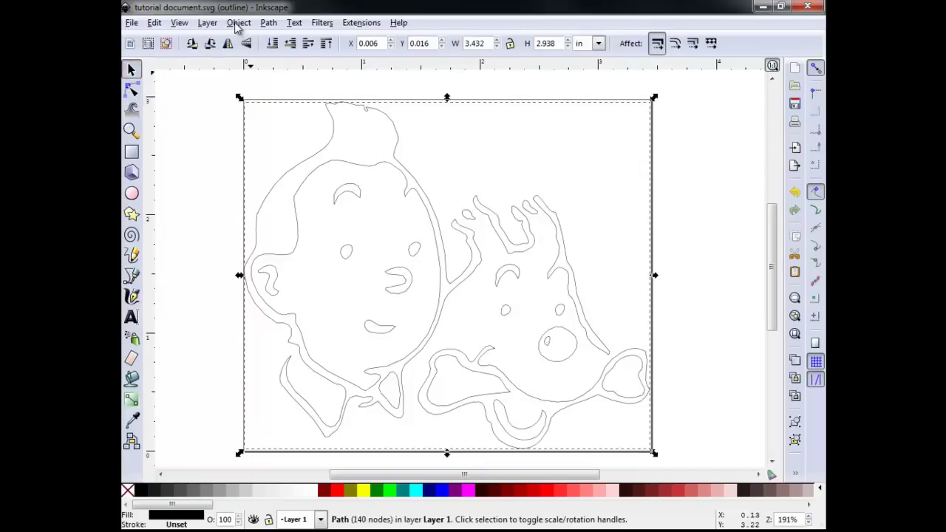
click(189, 24)
mouse_move(193, 56)
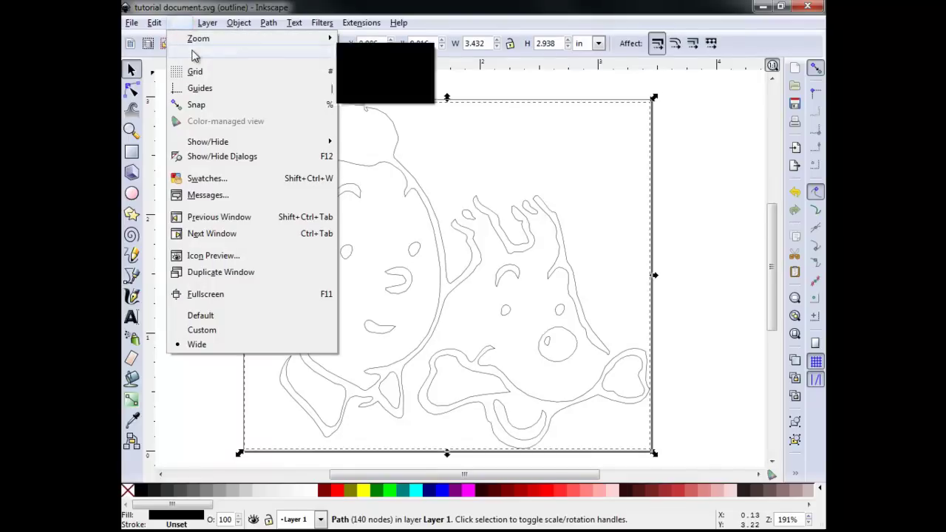
click(374, 63)
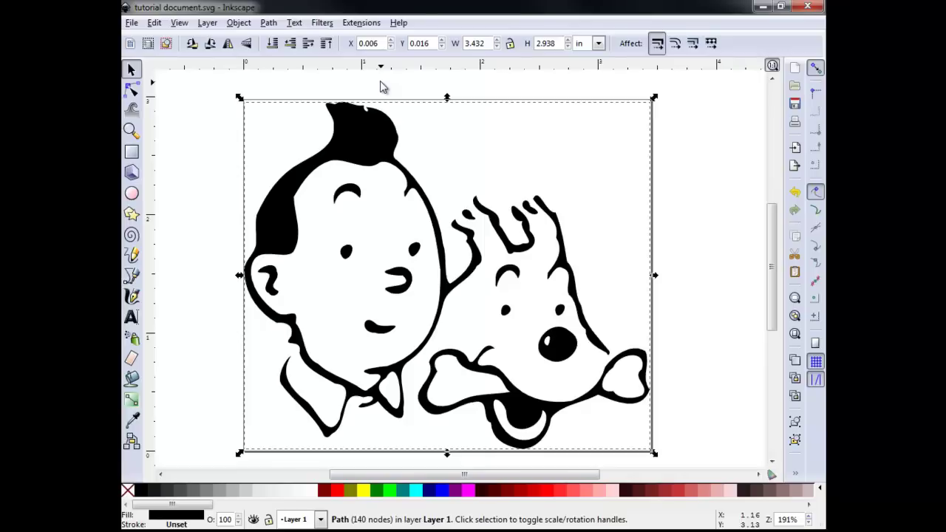
click(383, 87)
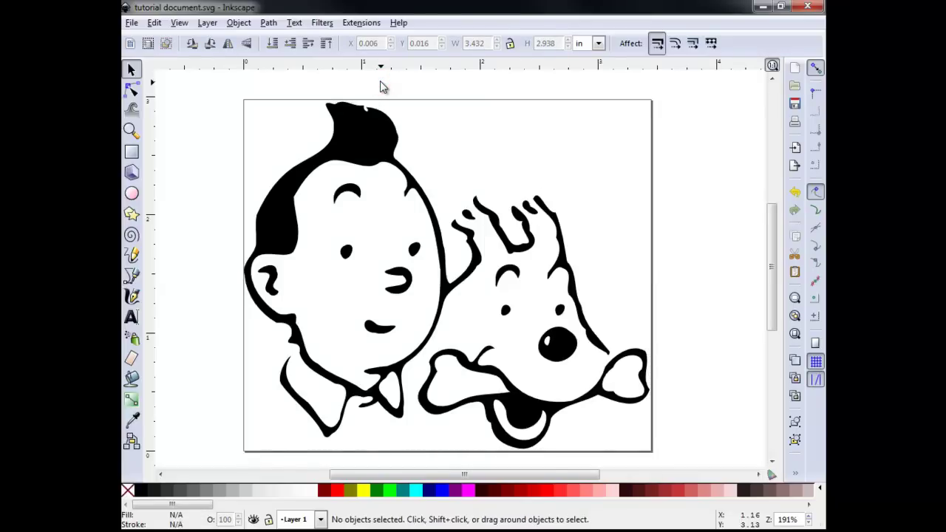
click(361, 126)
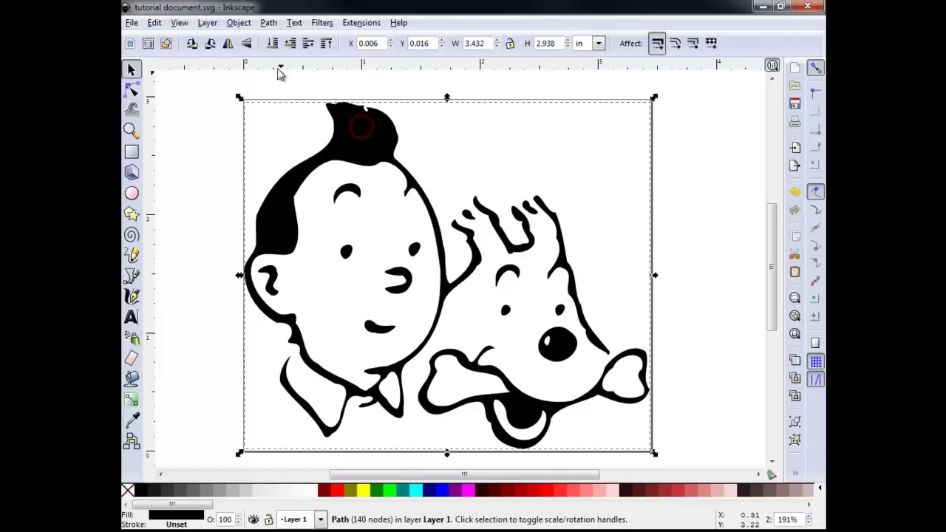
In Fill and Stroke, set the drawing's fill to No paint and its stroke to flat black.
click(243, 22)
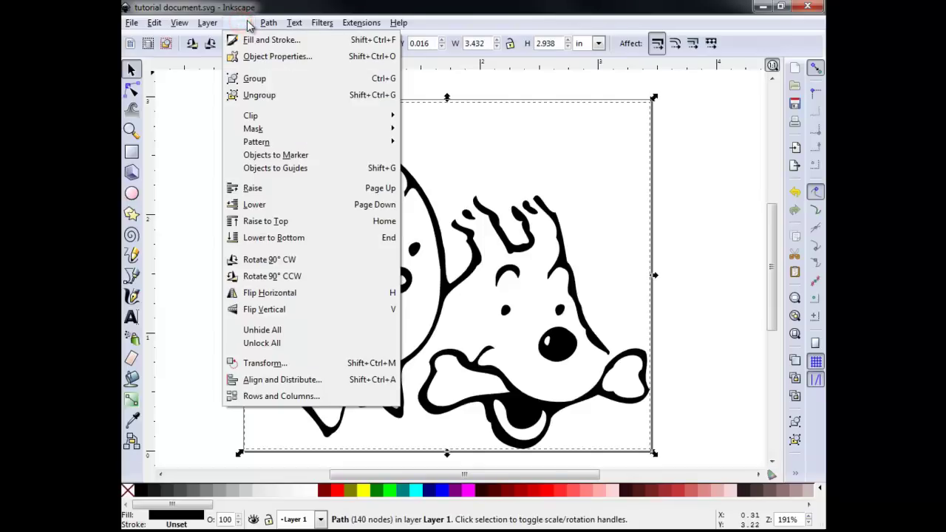
click(307, 40)
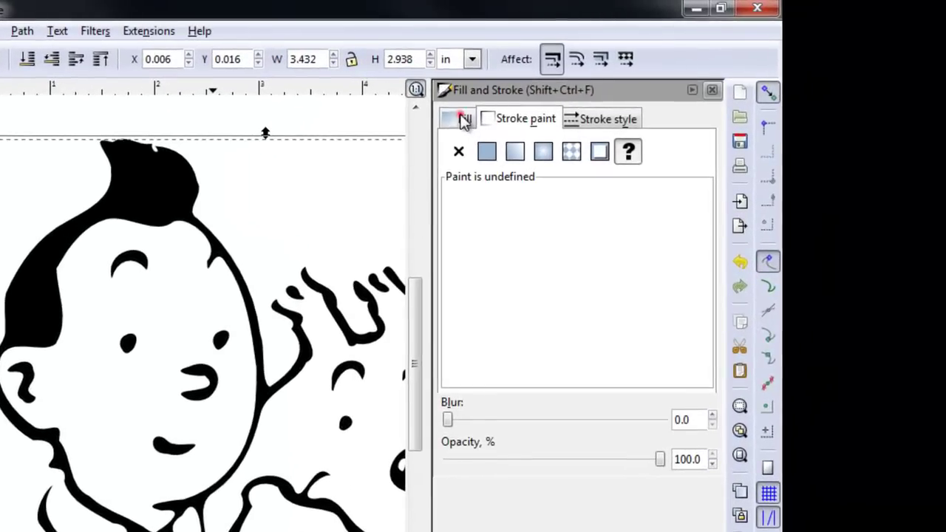
click(463, 121)
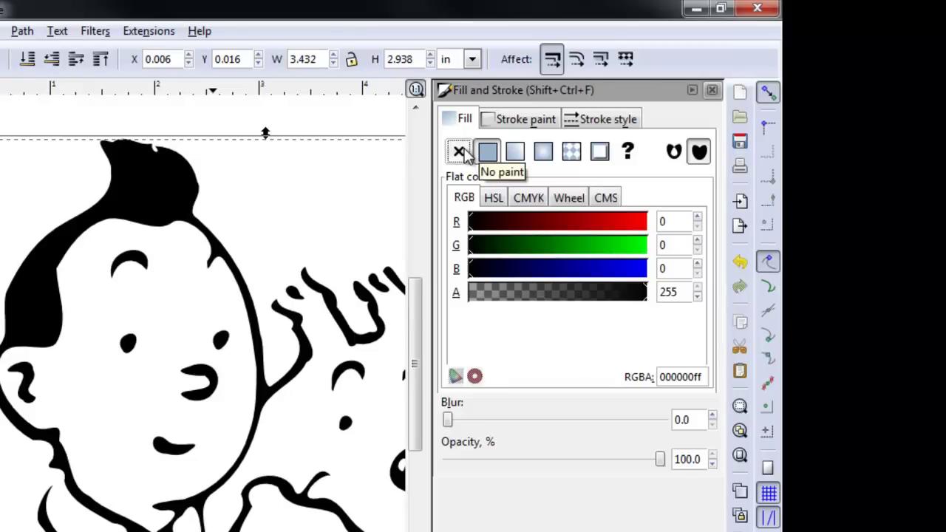
click(460, 152)
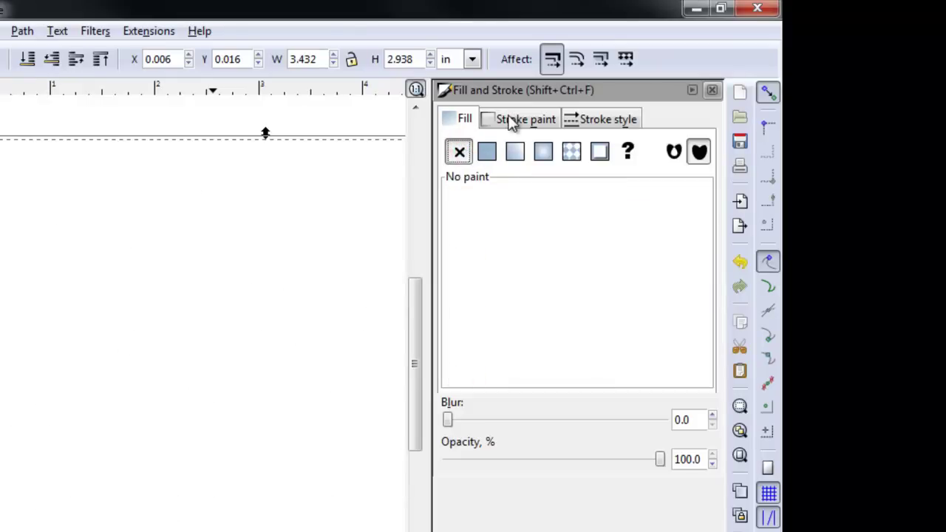
click(510, 121)
click(489, 152)
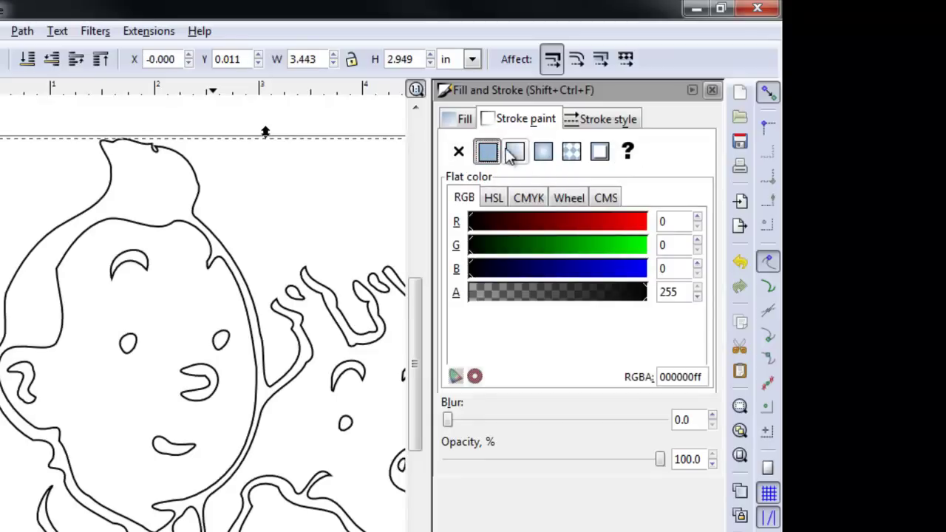
Change the stroke width to 0.050 in, then deselect to see the thick outlines.
click(603, 120)
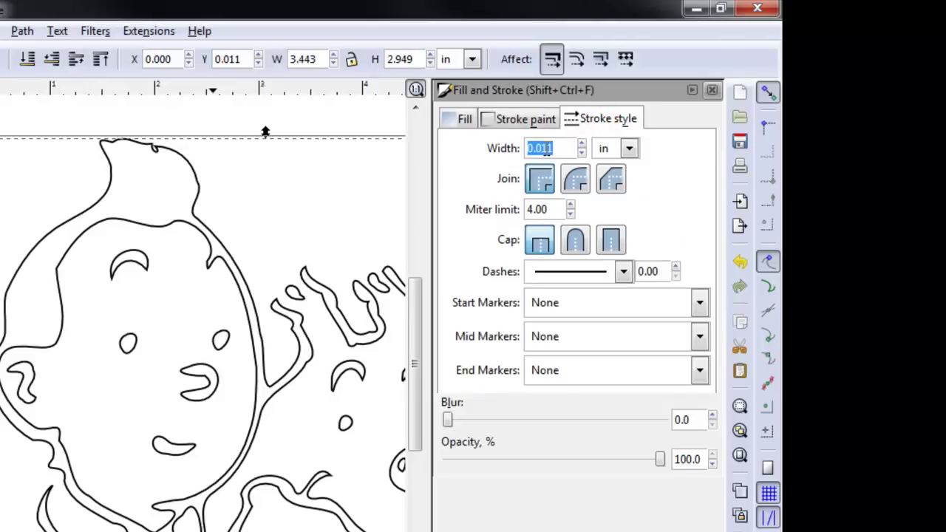
click(551, 148)
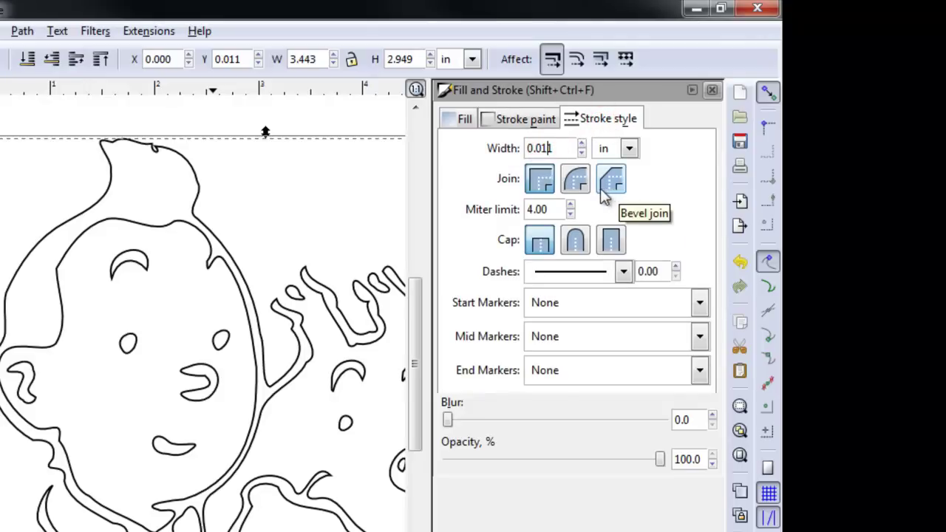
key(BackSpace)
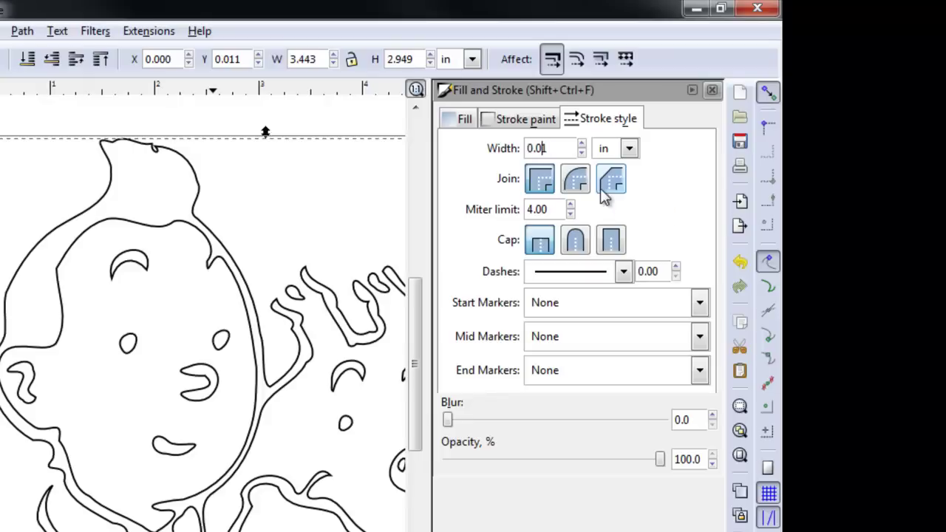
key(BackSpace)
text(50)
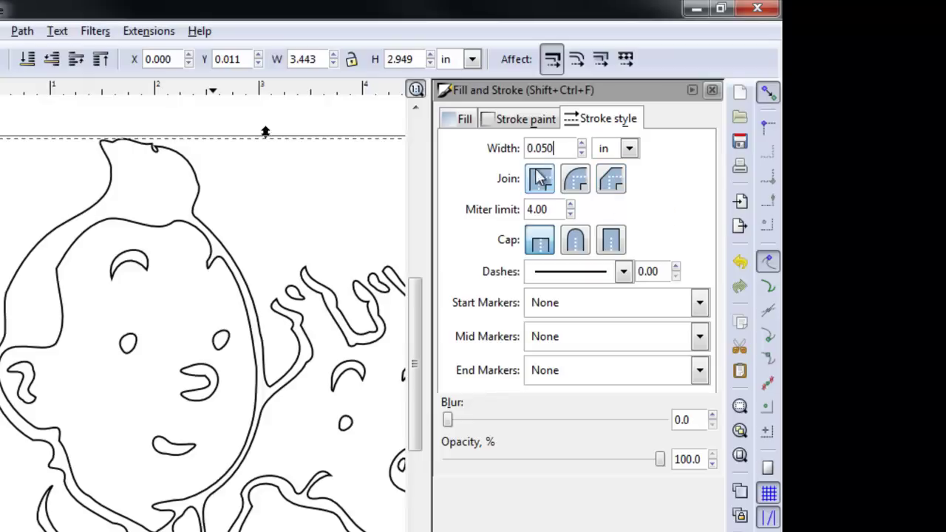
click(359, 120)
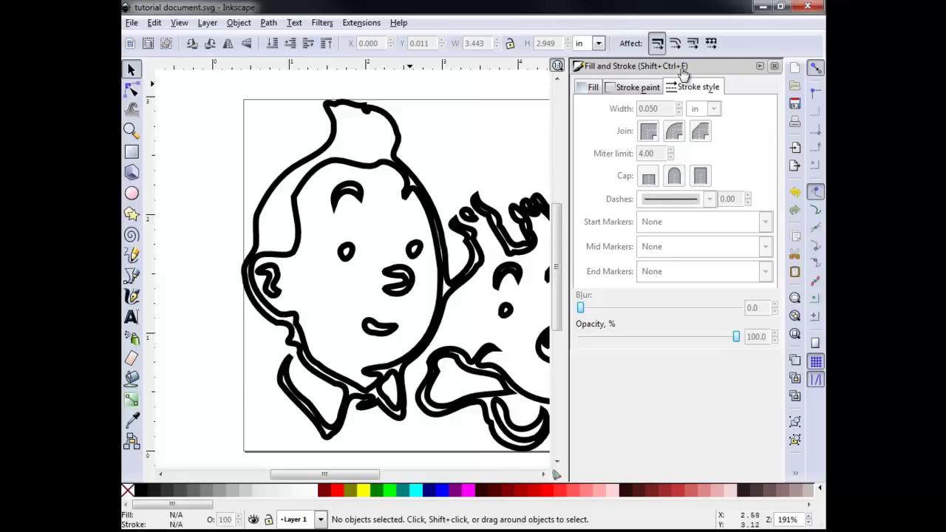
Close Fill and Stroke, duplicate the outline path and inset the copy.
click(775, 68)
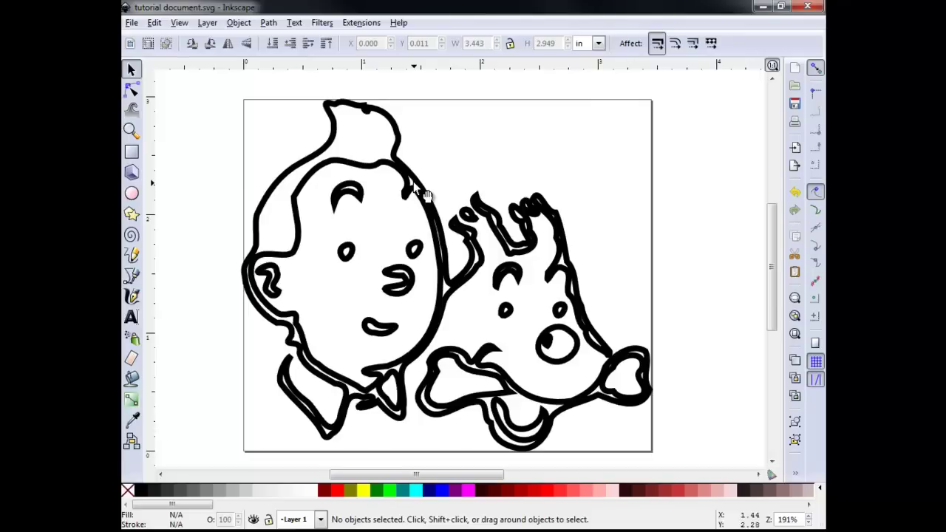
click(420, 189)
right_click(515, 275)
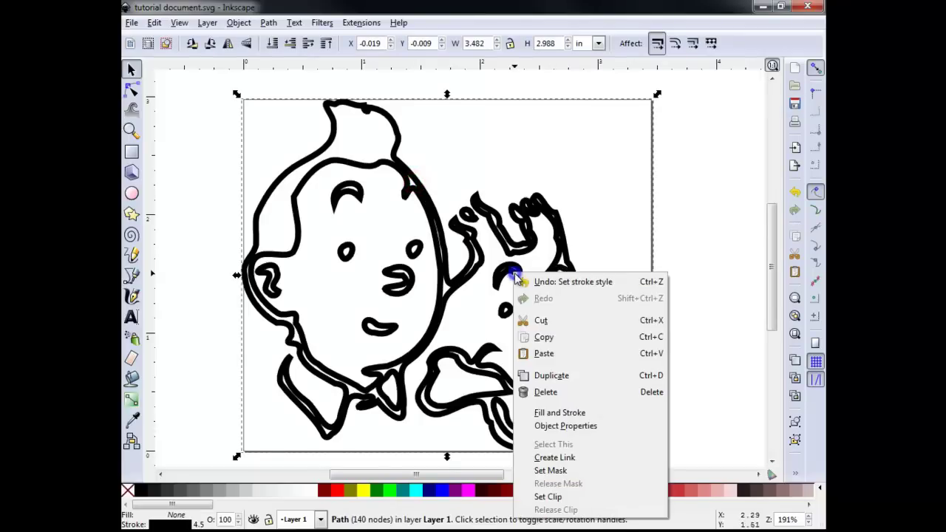
click(564, 377)
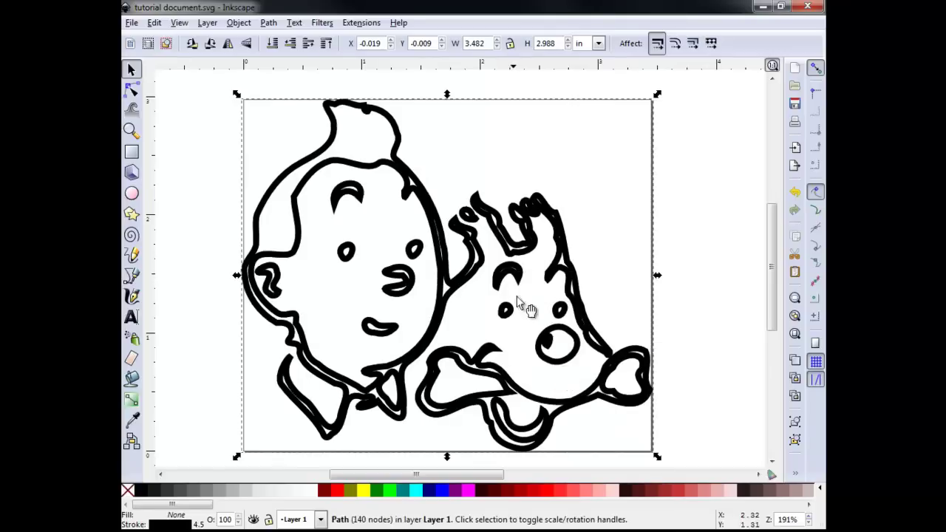
click(268, 23)
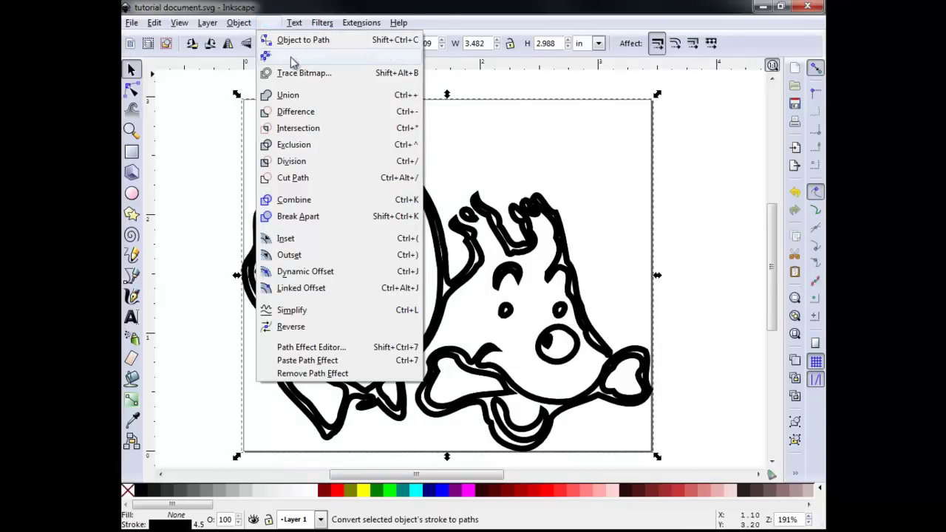
click(309, 244)
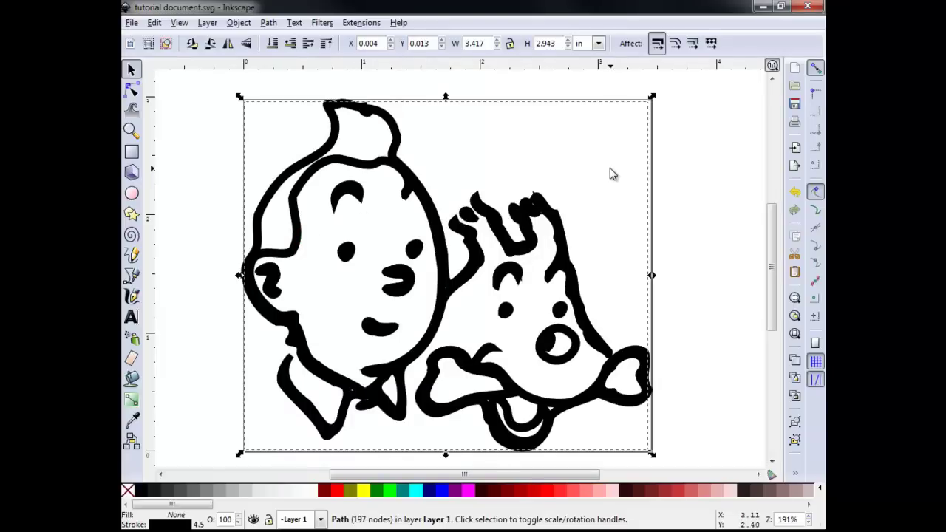
Duplicate and inset the path nine times (Ctrl+D, Ctrl+9) to fill the hair solid, then deselect.
key(ctrl+d)
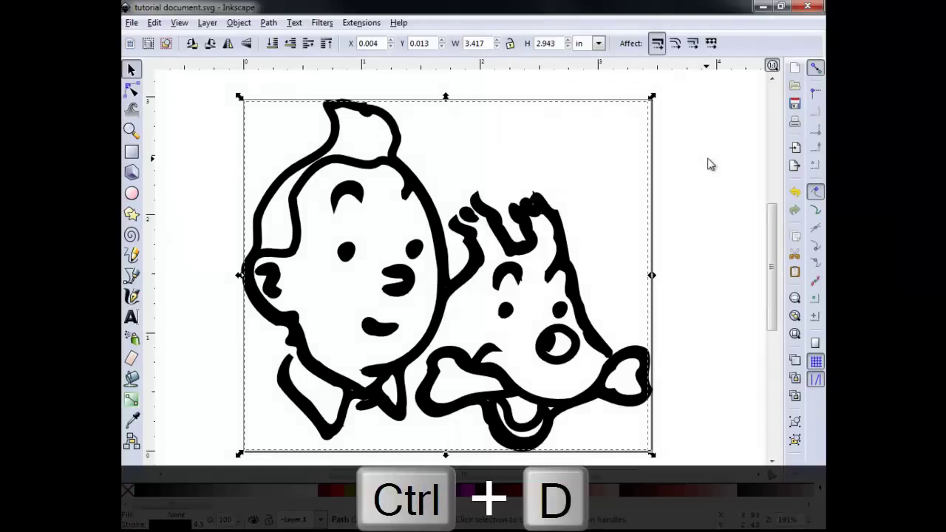
key(ctrl+9)
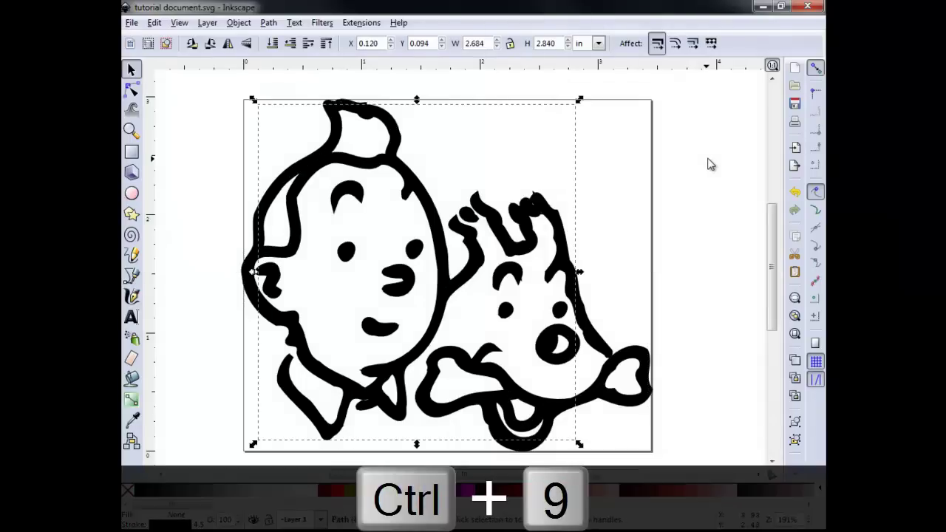
key(ctrl+d)
key(ctrl+9)
key(ctrl+d)
key(ctrl+9)
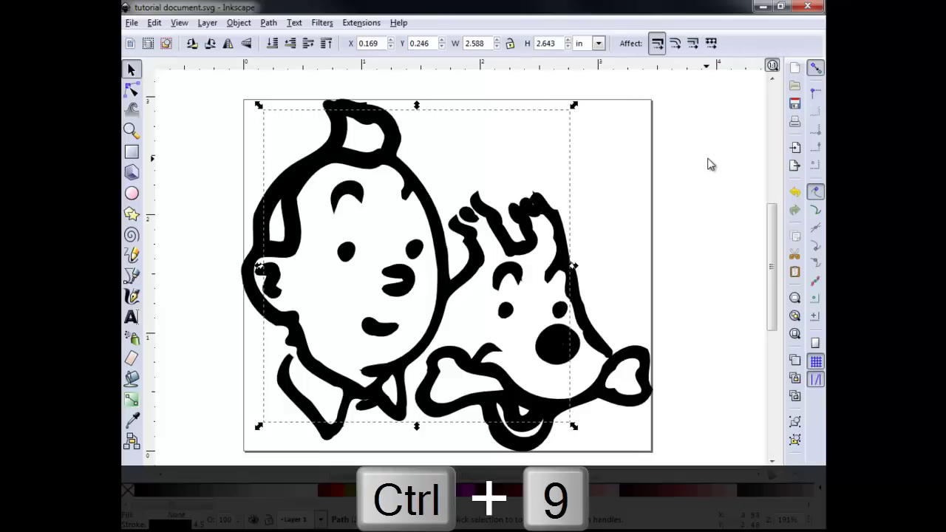
key(ctrl+d)
key(ctrl+9)
key(ctrl+d)
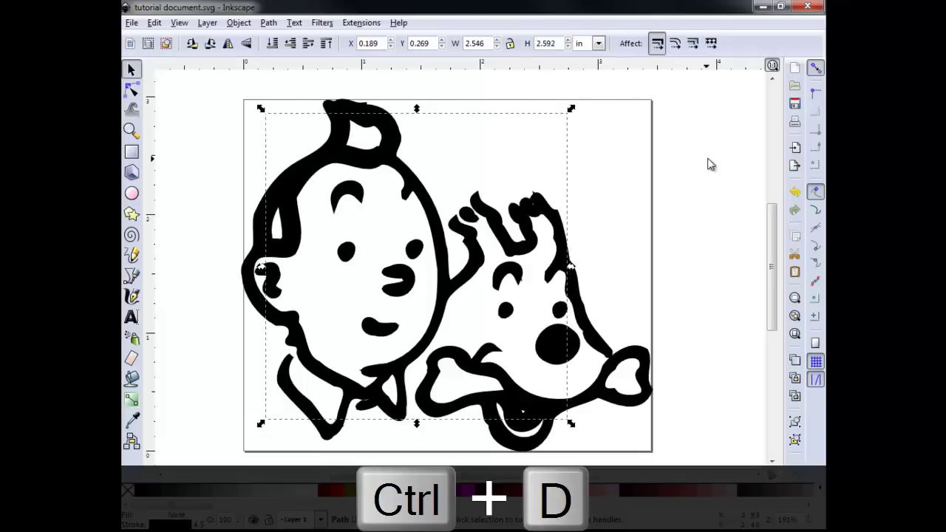
key(ctrl+9)
key(ctrl+d)
key(ctrl+9)
key(ctrl+d)
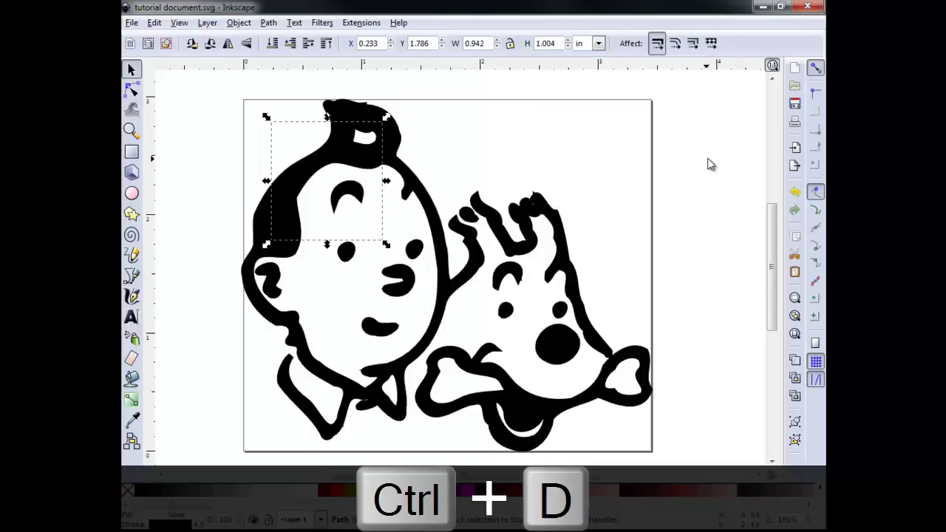
key(ctrl+9)
key(ctrl+d)
key(ctrl+9)
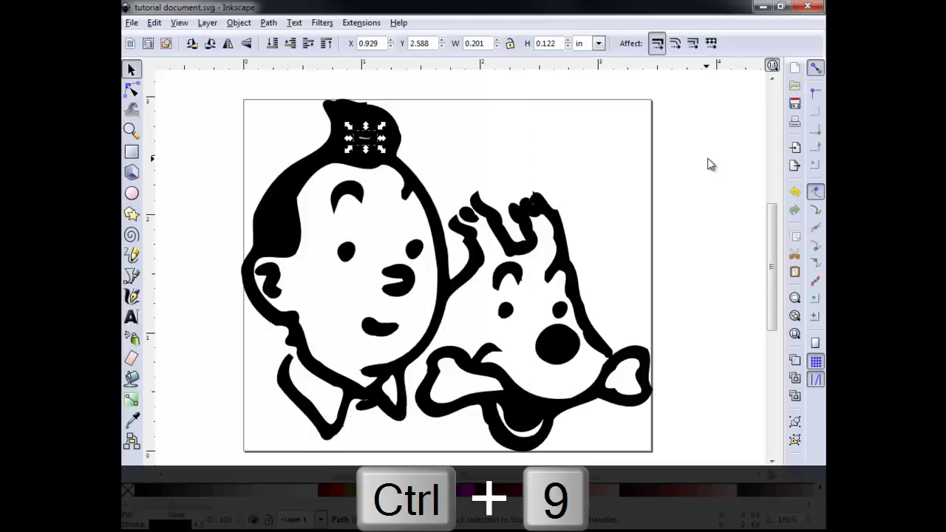
key(ctrl+d)
key(ctrl+9)
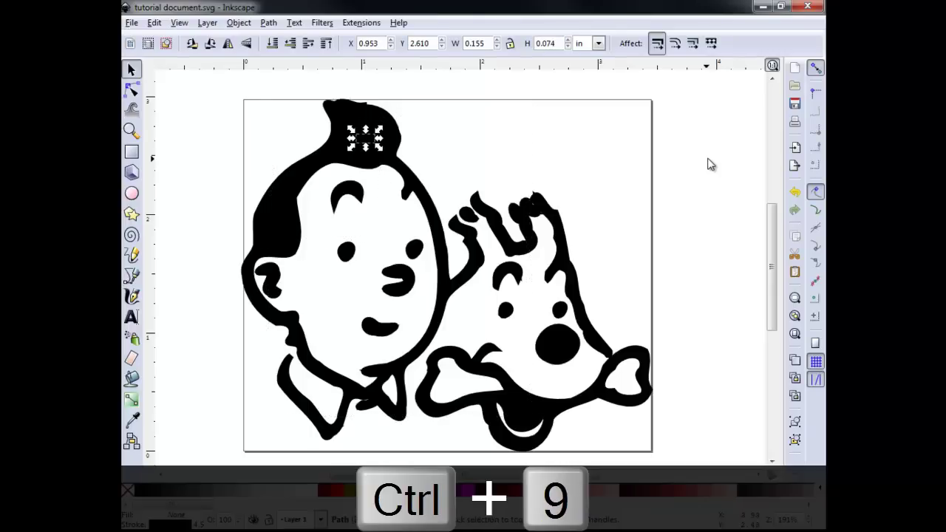
click(703, 160)
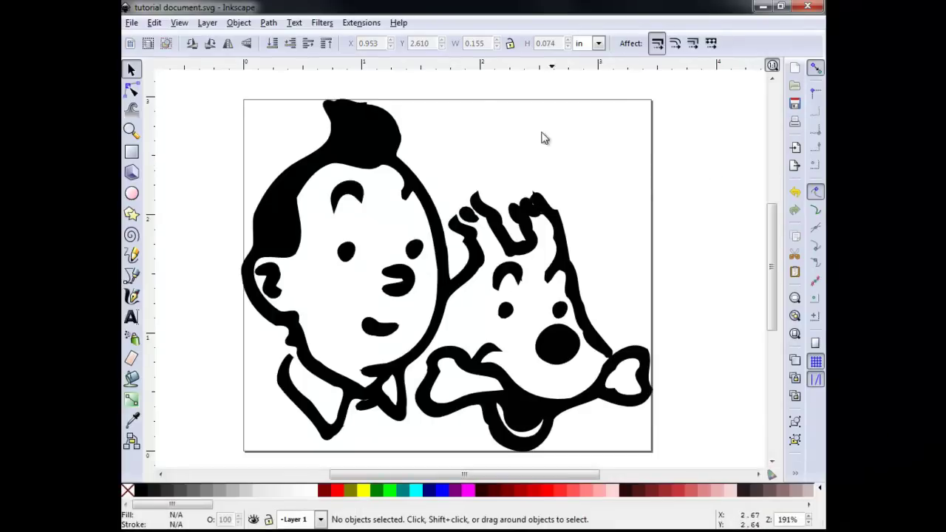
Switch the display mode to Outline to reveal the nested inset paths in hair, nose and mouth.
click(181, 24)
mouse_move(195, 56)
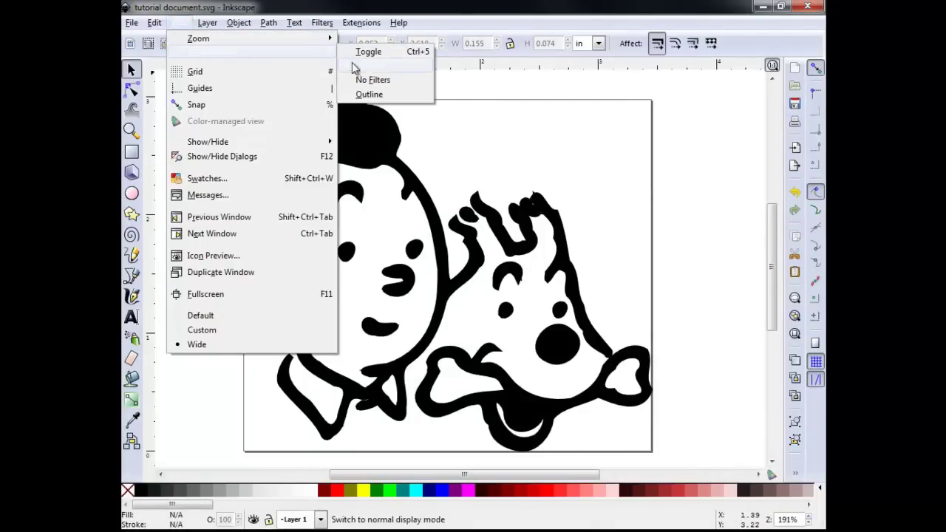
click(384, 94)
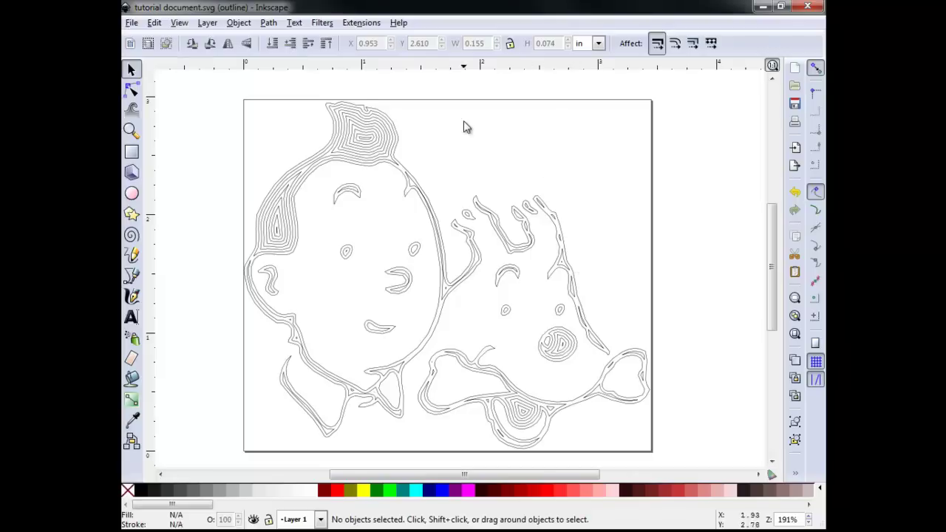
click(181, 24)
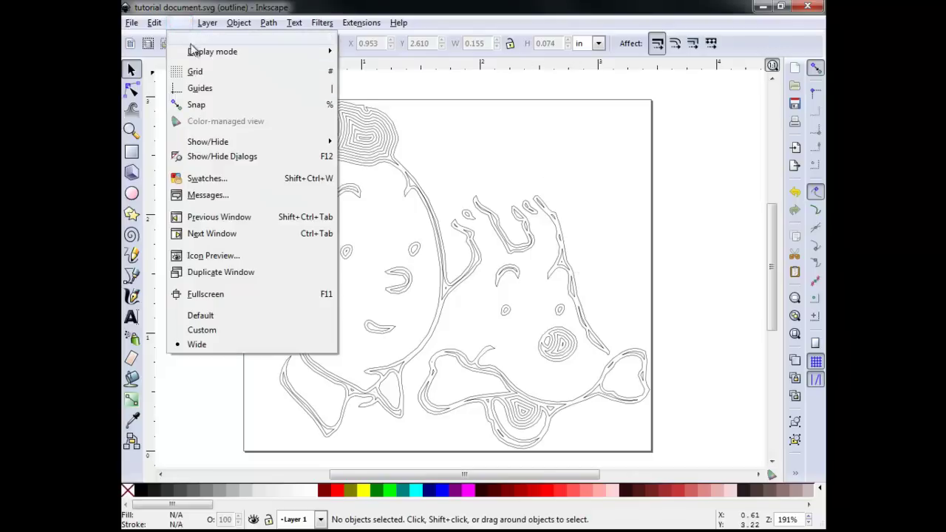
Set the display mode back to Normal to see the solid black hair and nose.
mouse_move(195, 51)
click(373, 66)
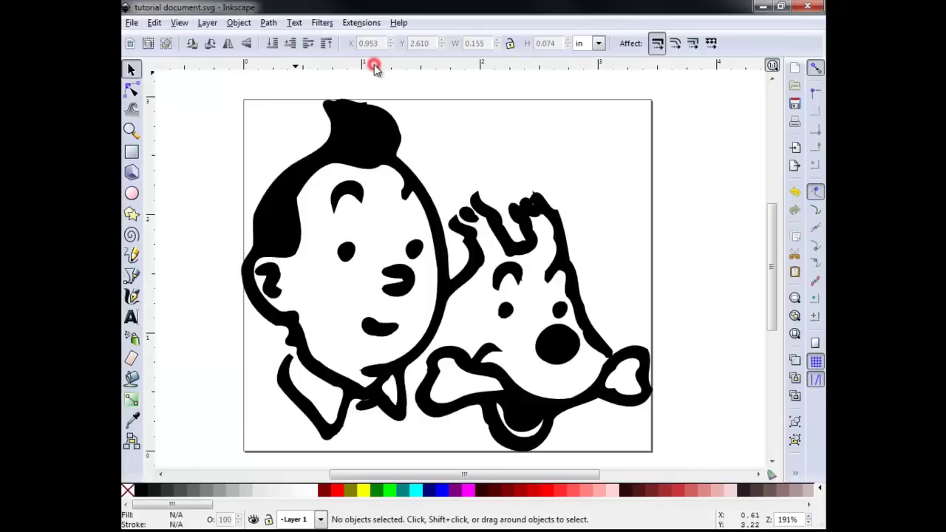